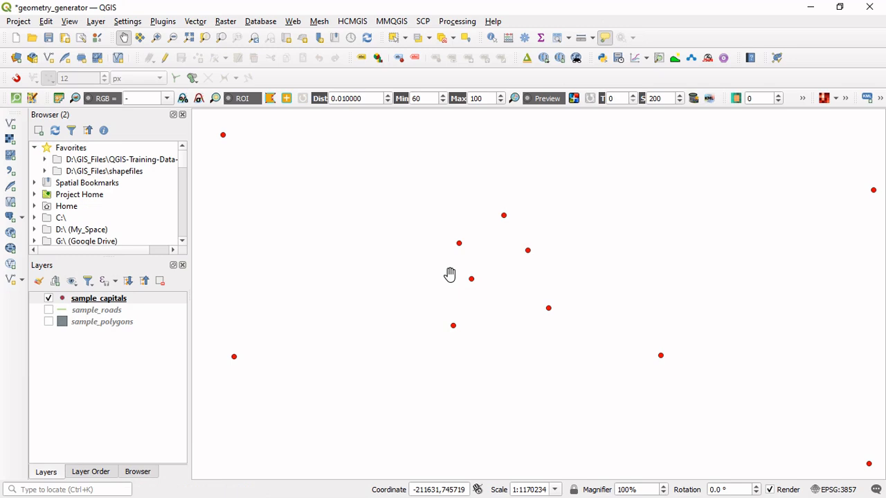
Review the attribute table of the sample_capitals layer.
{"action": "key", "text": "F6"}
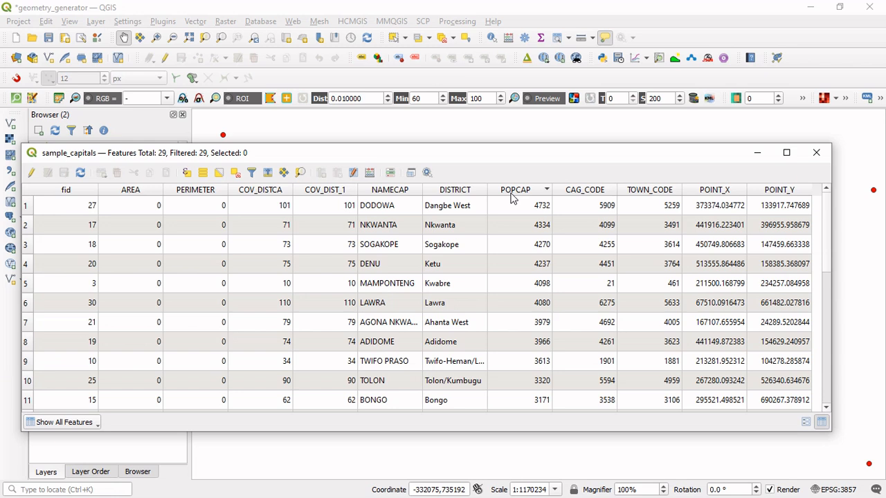
{"action": "left_click", "coordinate": [817, 153]}
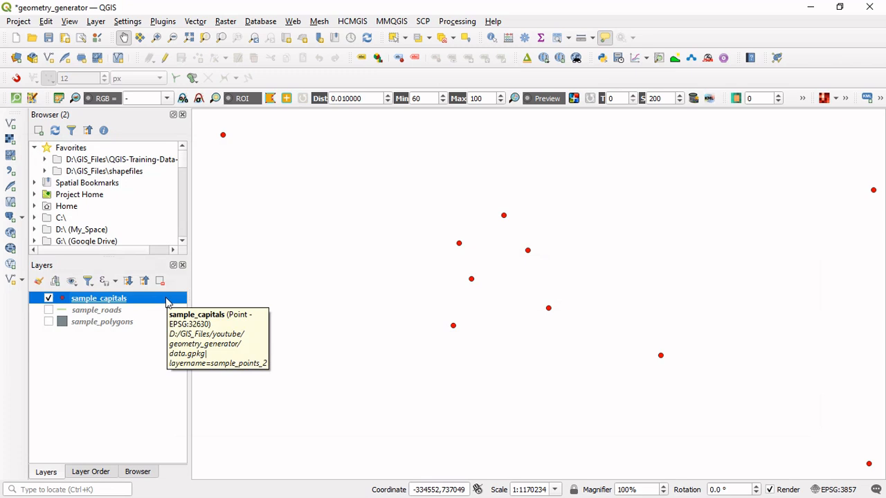
Add a second marker symbol layer to the sample_capitals layer's symbology.
{"action": "right_click", "coordinate": [157, 304]}
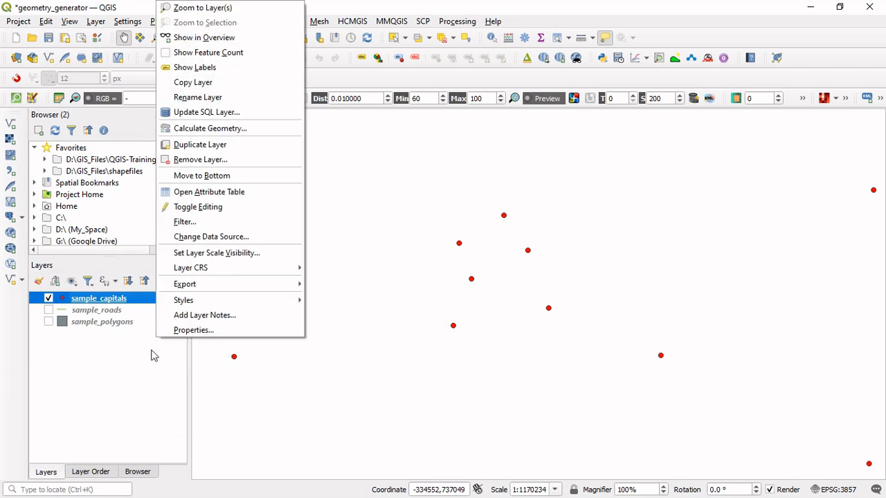
{"action": "left_click", "coordinate": [207, 335]}
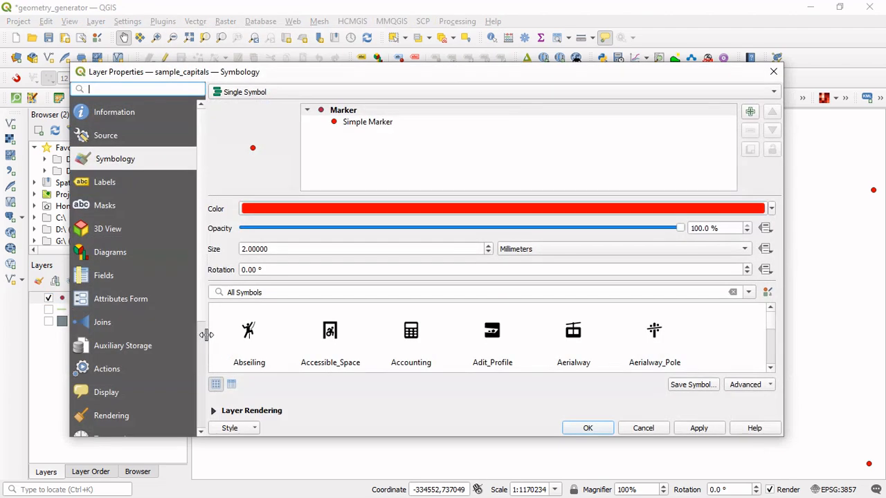
{"action": "left_click", "coordinate": [113, 164]}
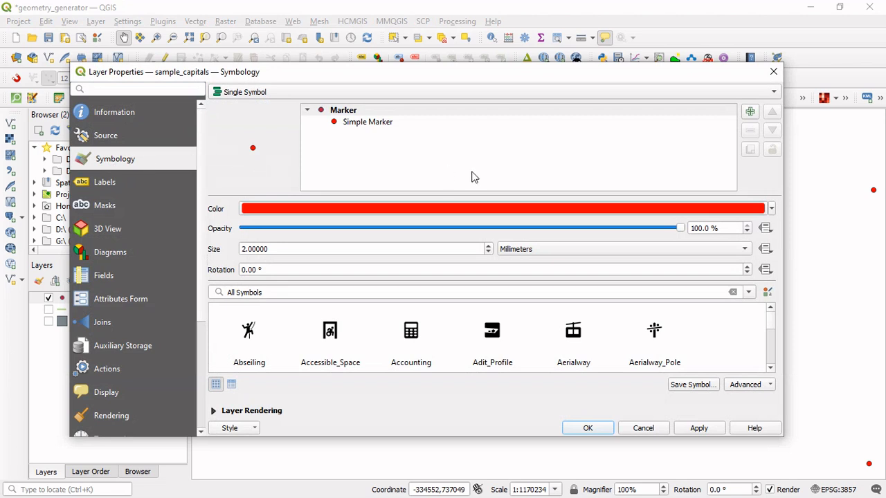
{"action": "left_click", "coordinate": [750, 113]}
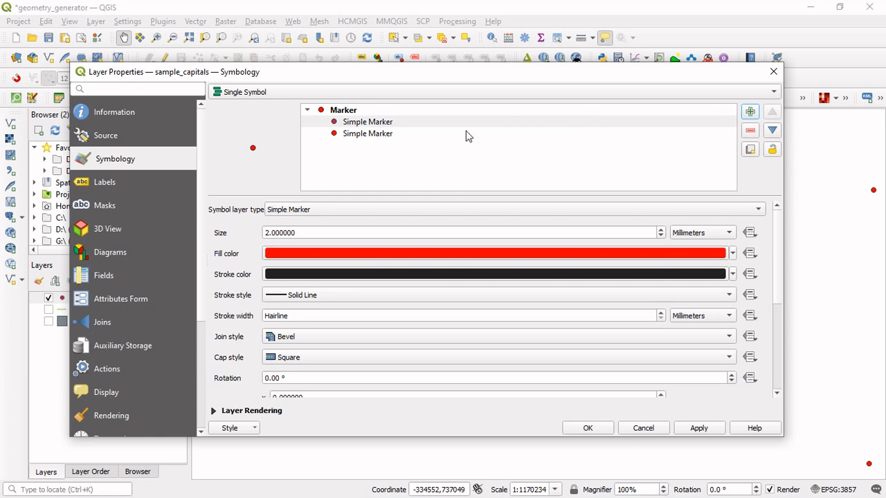
Change the lower Simple Marker's symbol layer type to Geometry Generator.
{"action": "left_click", "coordinate": [405, 126]}
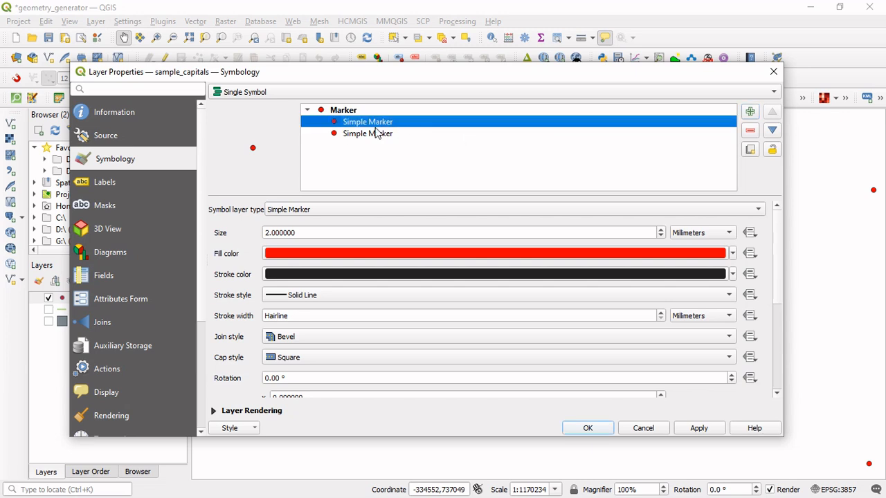
{"action": "left_click", "coordinate": [371, 135]}
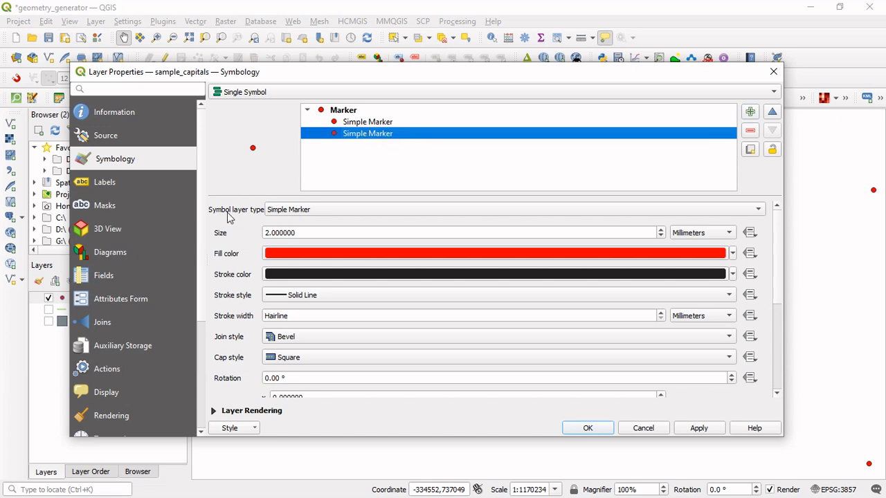
{"action": "left_click", "coordinate": [298, 215]}
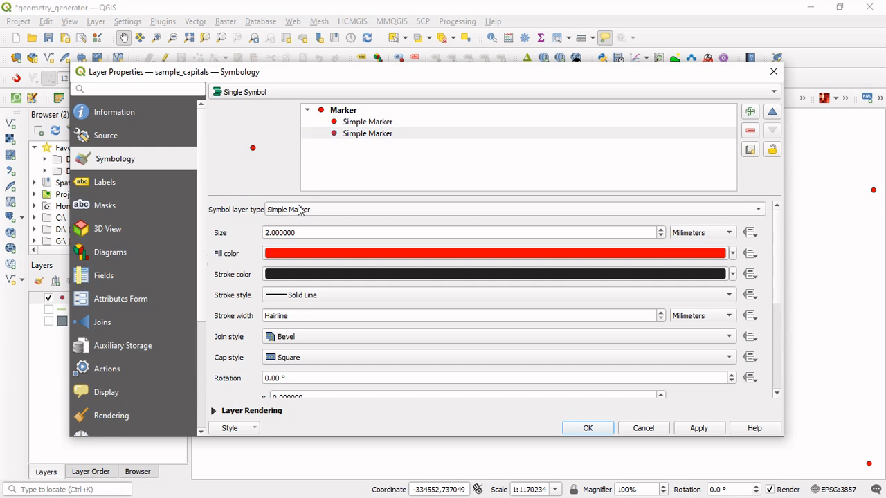
{"action": "left_click", "coordinate": [298, 210]}
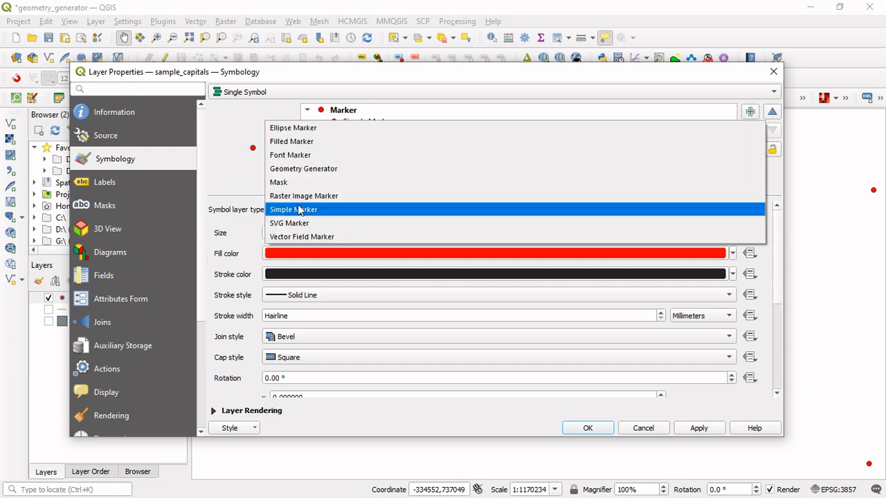
{"action": "left_click", "coordinate": [333, 172]}
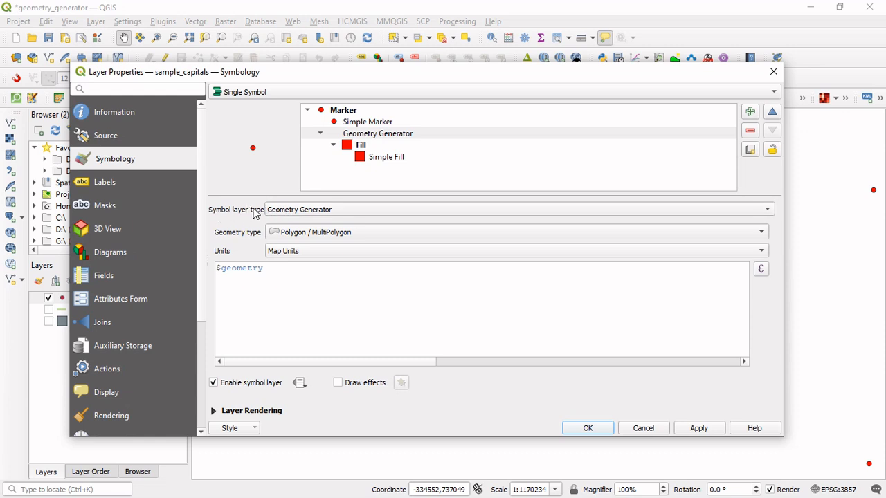
{"action": "left_click", "coordinate": [298, 213]}
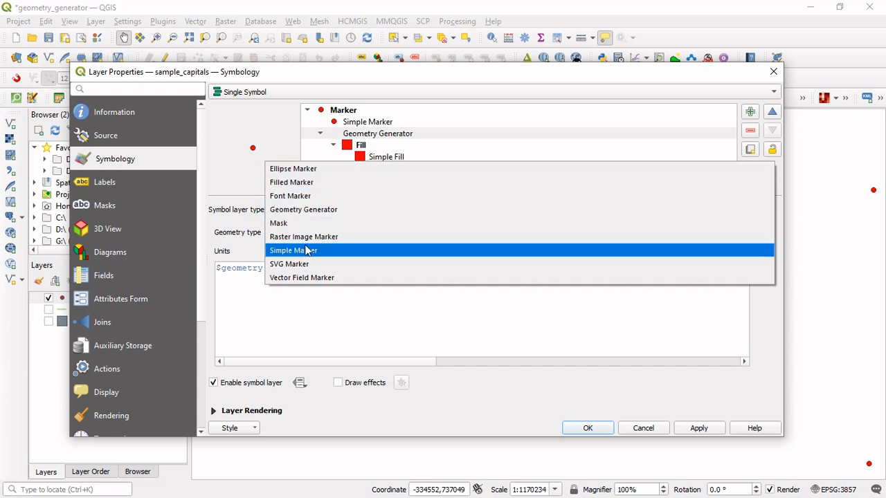
{"action": "left_click", "coordinate": [239, 206]}
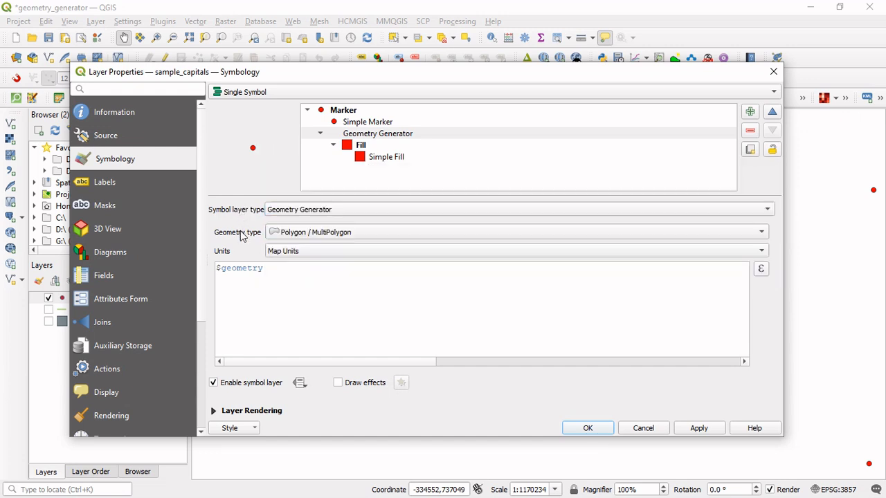
Set the generator's geometry type to Polygon / MultiPolygon and review the available units.
{"action": "left_click", "coordinate": [289, 237]}
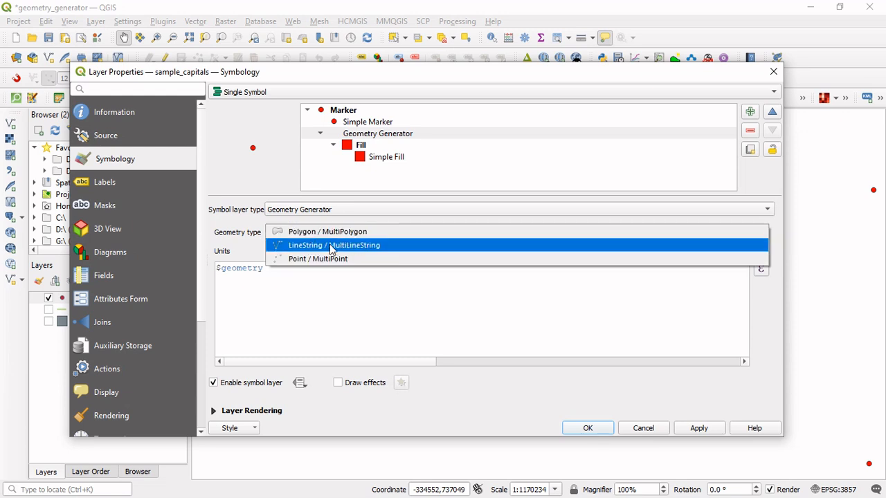
{"action": "left_click", "coordinate": [369, 235]}
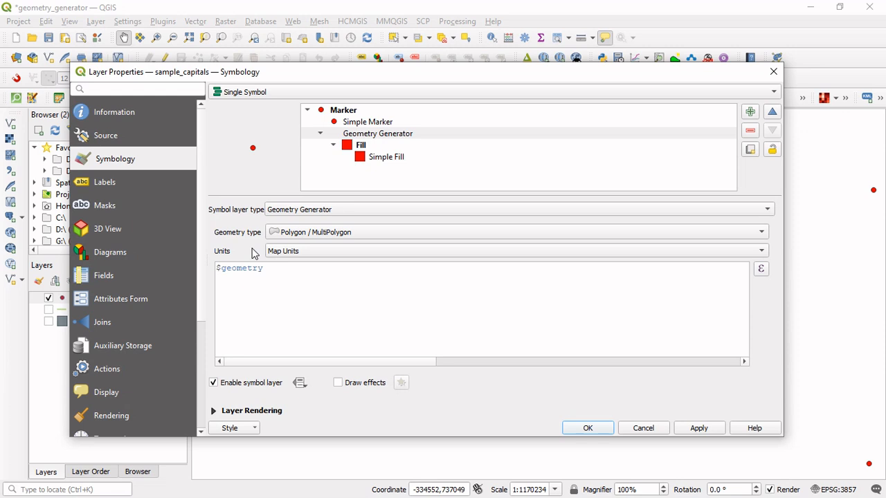
{"action": "left_click", "coordinate": [291, 257]}
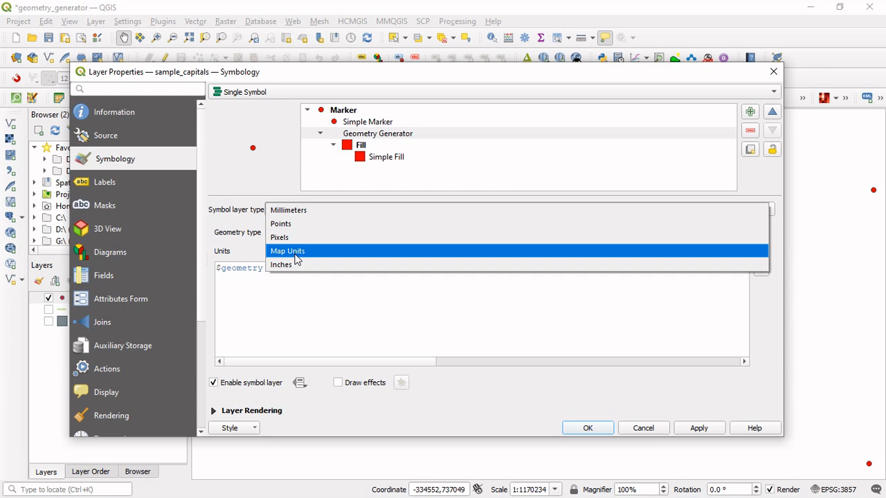
{"action": "left_click", "coordinate": [233, 237]}
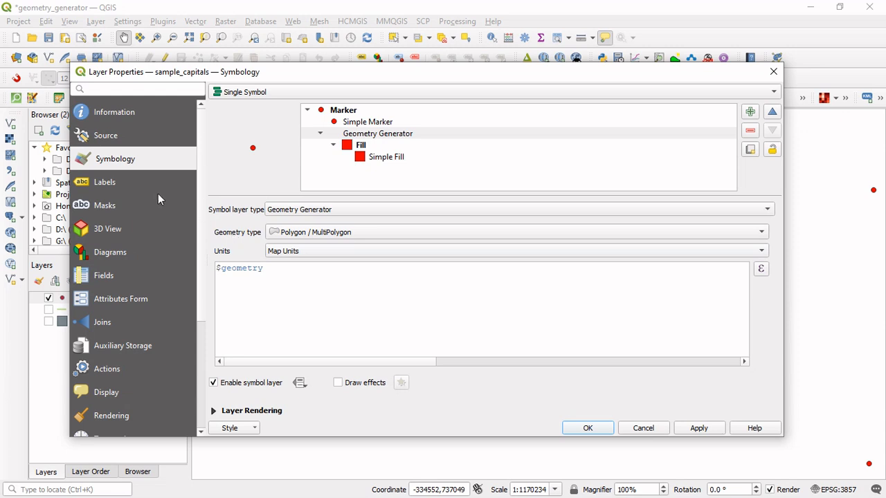
Check the coordinate reference system and its units in the sample_capitals layer information.
{"action": "left_click", "coordinate": [97, 116]}
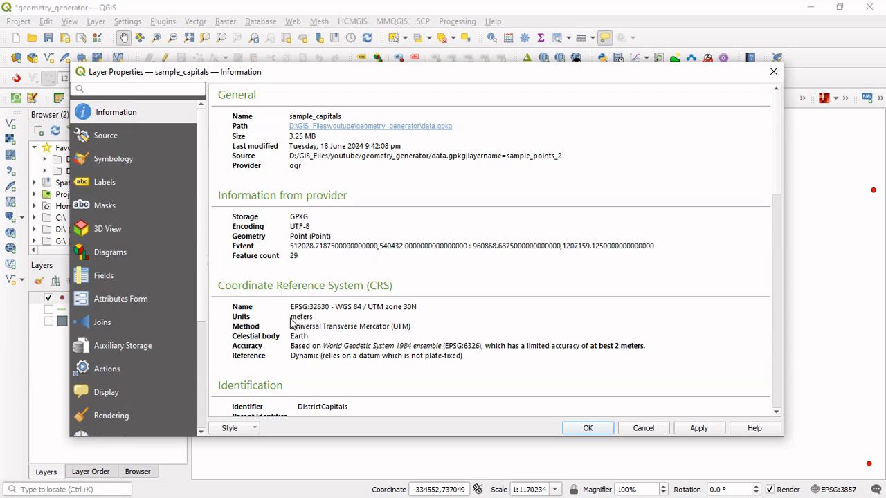
{"action": "left_click_drag", "start_coordinate": [291, 319], "coordinate": [313, 320]}
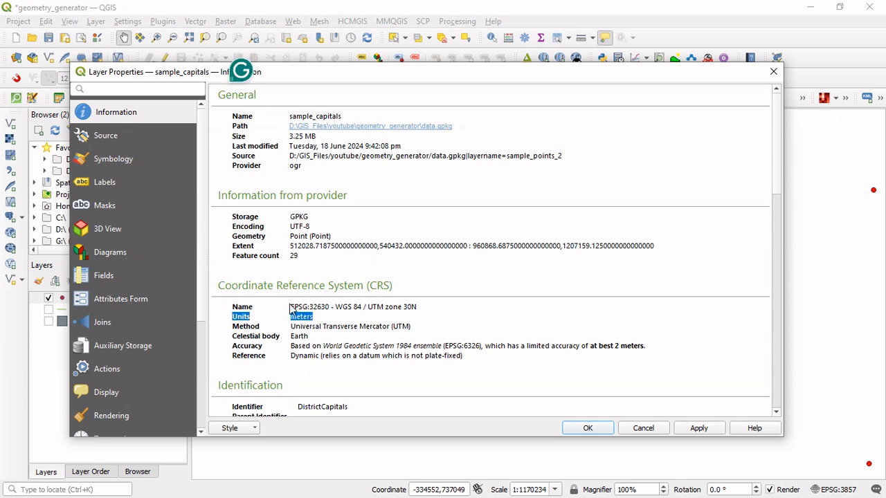
{"action": "left_click", "coordinate": [290, 308]}
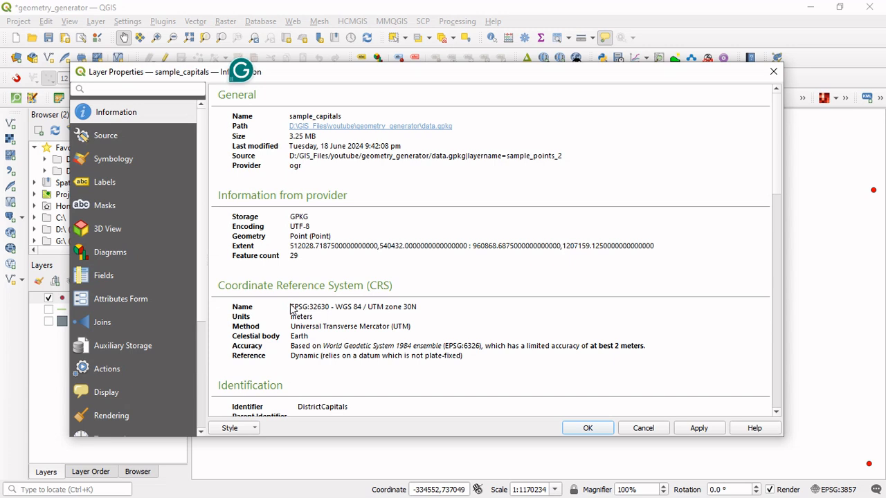
{"action": "mouse_move", "coordinate": [290, 308]}
{"action": "left_mouse_down"}
{"action": "mouse_move", "coordinate": [323, 313]}
{"action": "mouse_move", "coordinate": [292, 313]}
{"action": "left_mouse_up"}
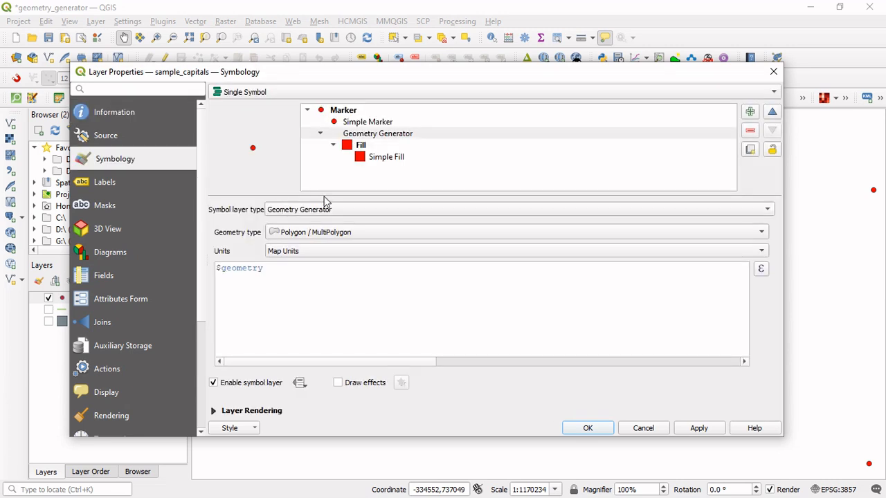
Set the geometry generator's units to Map Units.
{"action": "left_click", "coordinate": [321, 253]}
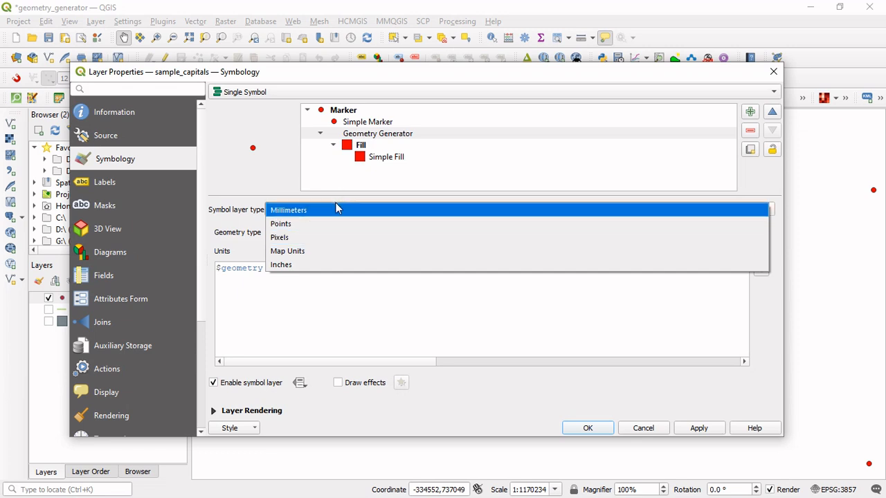
{"action": "key", "text": "Escape"}
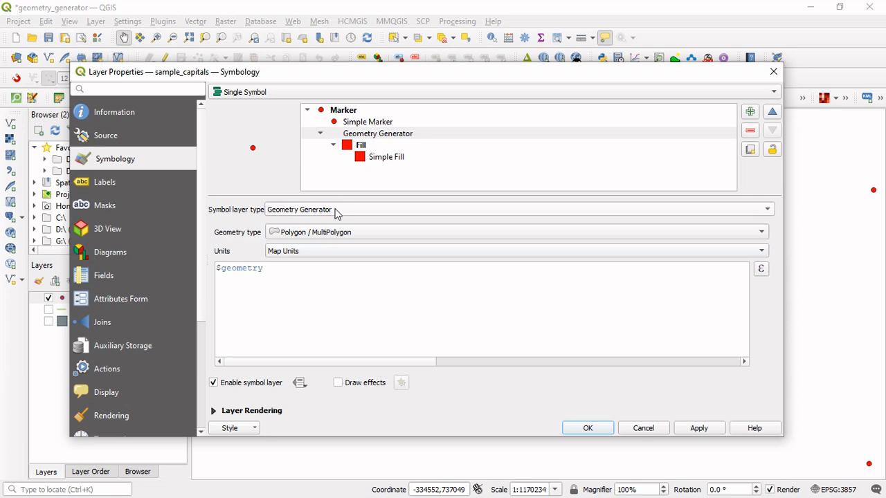
{"action": "left_click", "coordinate": [317, 253]}
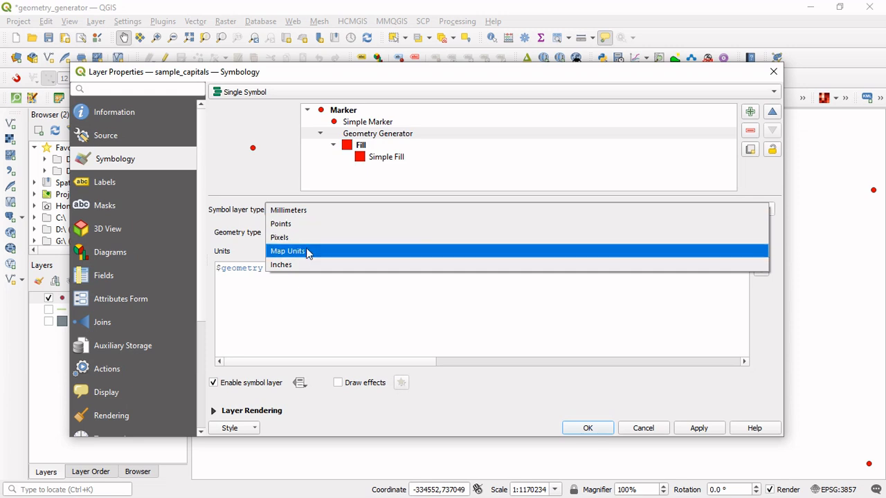
{"action": "left_click", "coordinate": [309, 254]}
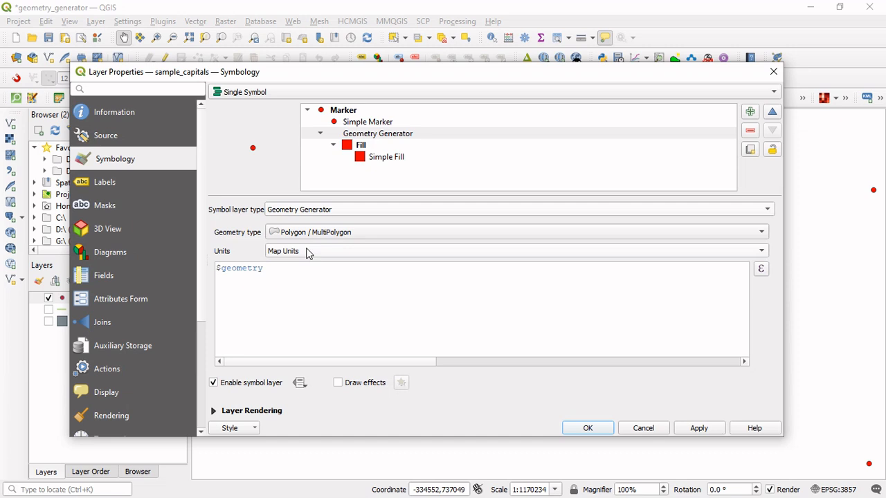
In the generator's expression builder, find the buffer function and wrap $geometry in it, leaving the distance argument empty: buffer( $geometry, ).
{"action": "left_click", "coordinate": [249, 270]}
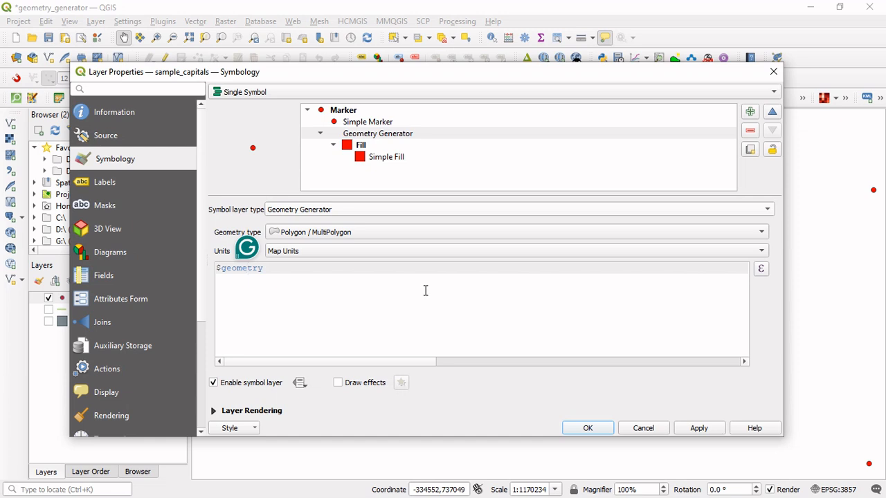
{"action": "left_click", "coordinate": [761, 269]}
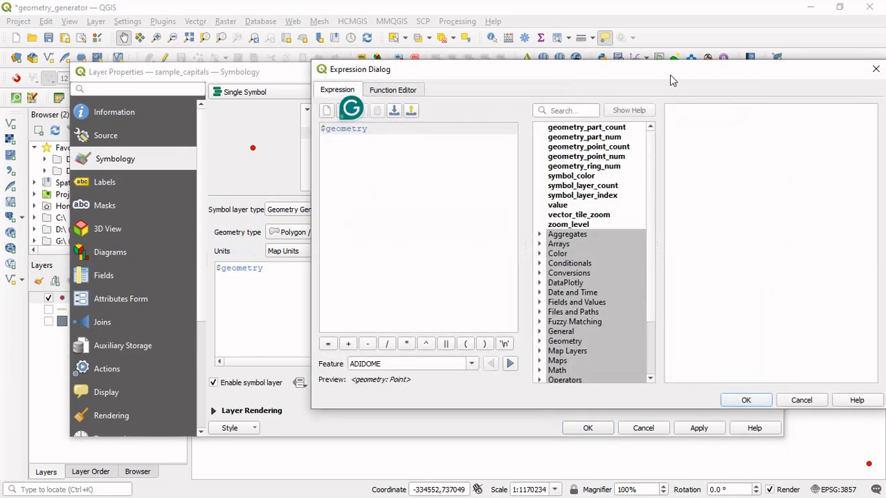
{"action": "left_click_drag", "start_coordinate": [670, 74], "coordinate": [531, 54]}
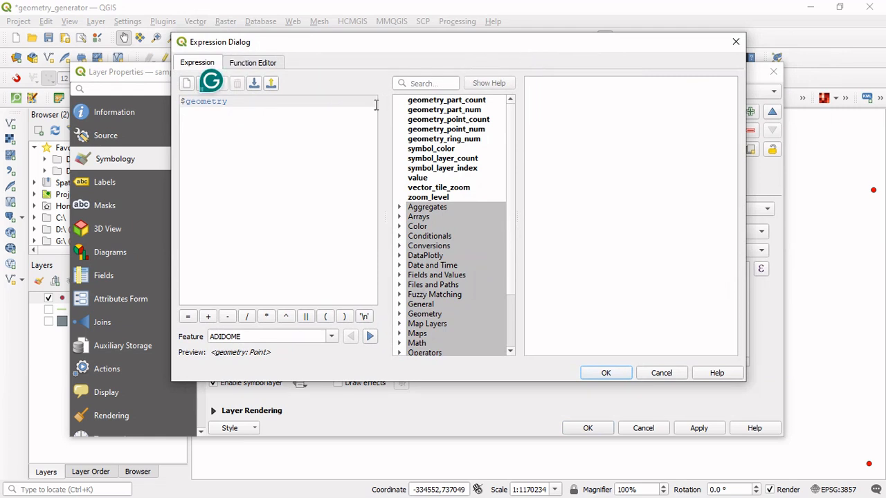
{"action": "left_click", "coordinate": [419, 83]}
{"action": "type", "text": "buffer"}
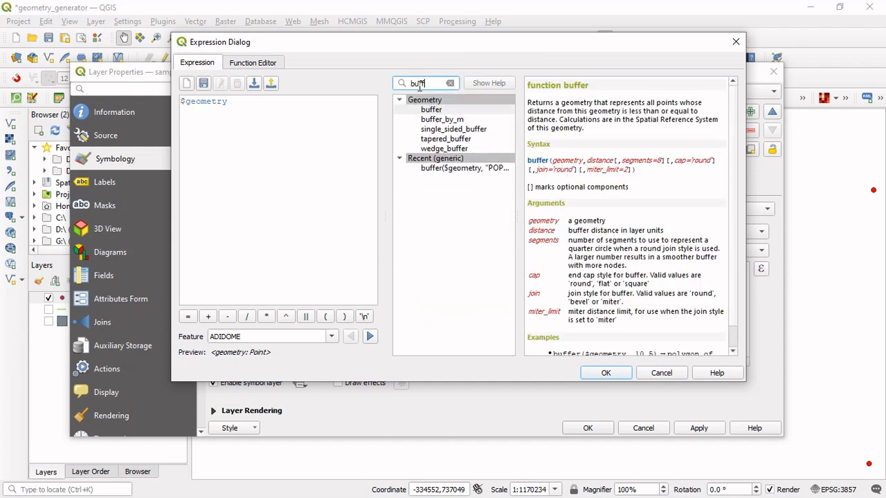
{"action": "left_click", "coordinate": [425, 110]}
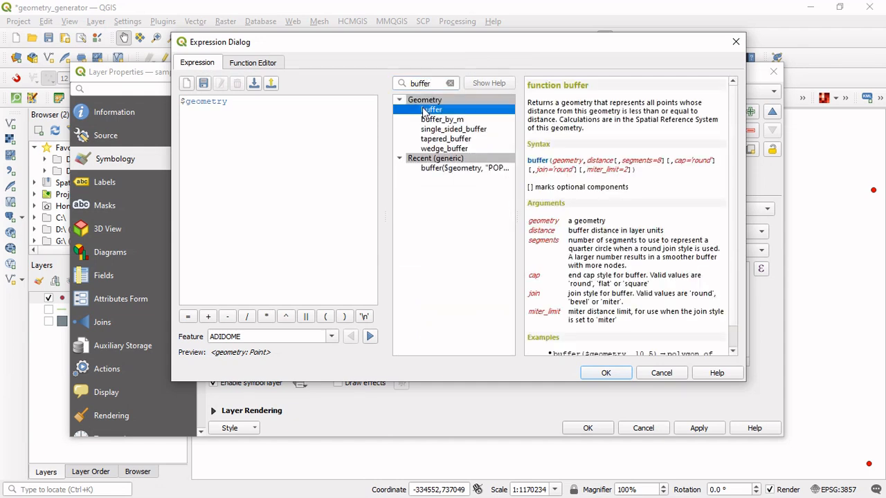
{"action": "double_click", "coordinate": [429, 110]}
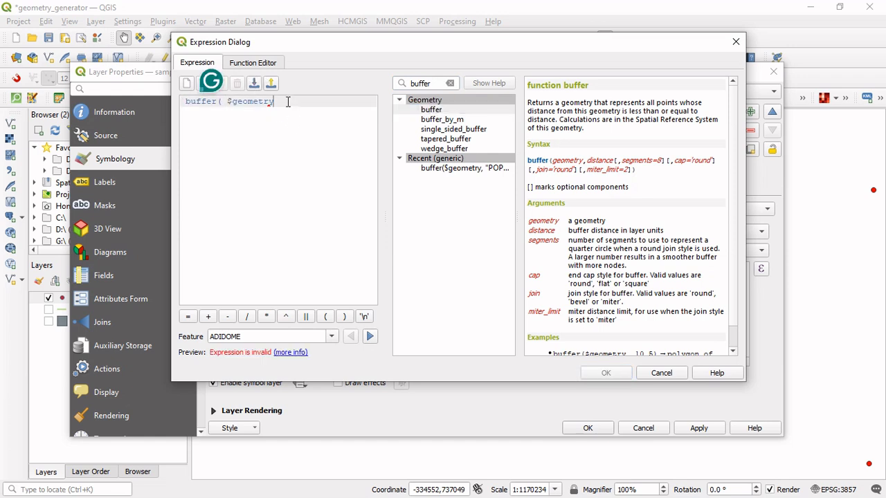
{"action": "left_click", "coordinate": [345, 320]}
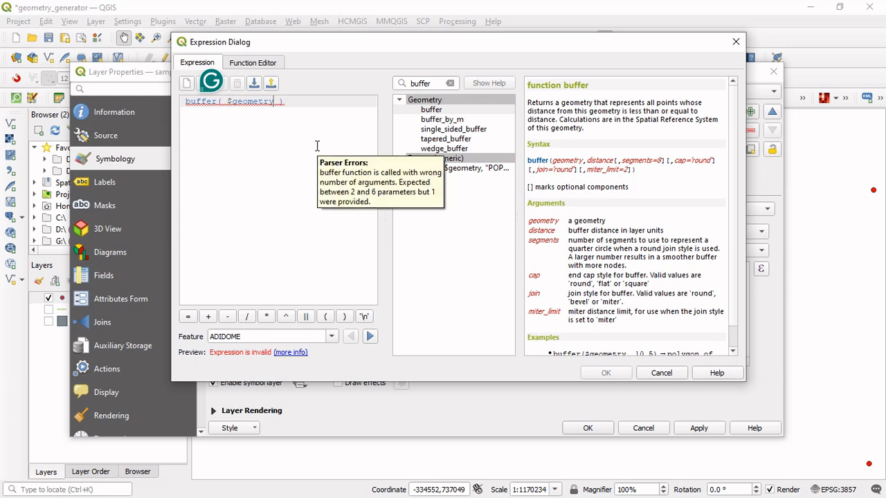
{"action": "type", "text": ","}
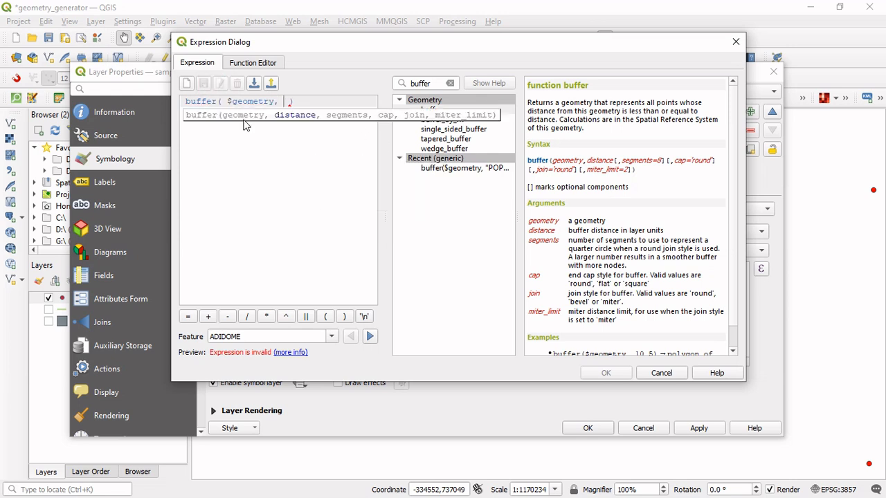
Insert the POPCAP field as the buffer distance, giving buffer( $geometry, "POPCAP" ), and apply the expression to the sample_capitals layer.
{"action": "left_click", "coordinate": [451, 83]}
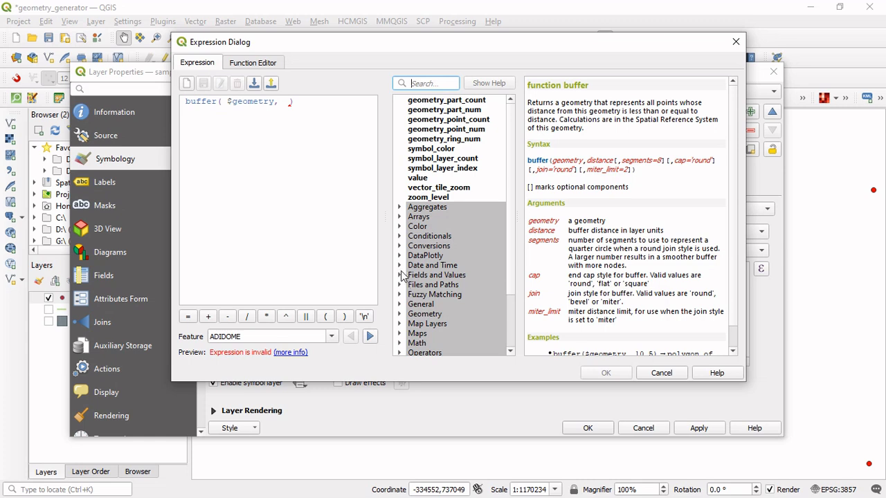
{"action": "left_click", "coordinate": [400, 275]}
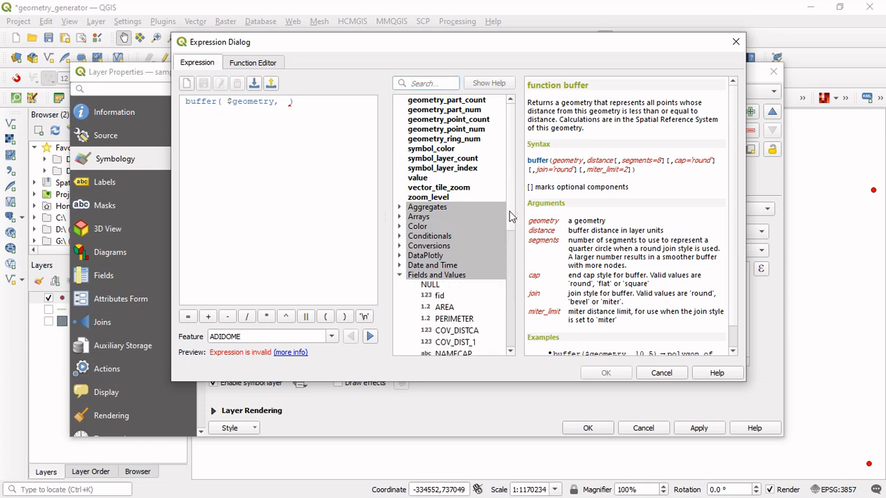
{"action": "left_click_drag", "start_coordinate": [510, 214], "coordinate": [511, 285]}
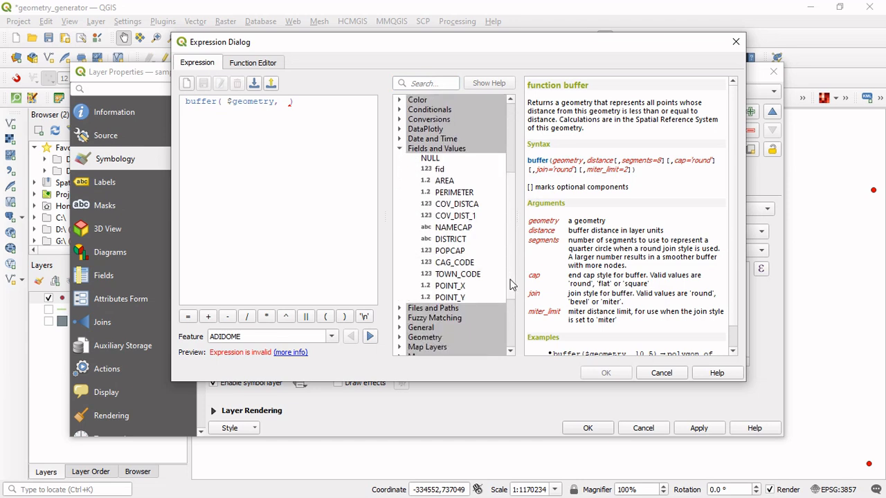
{"action": "left_click", "coordinate": [458, 253]}
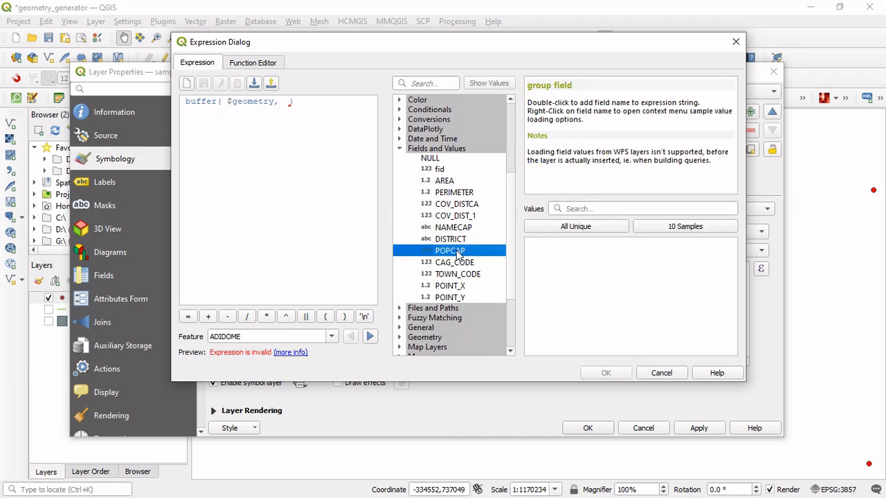
{"action": "double_click", "coordinate": [457, 253]}
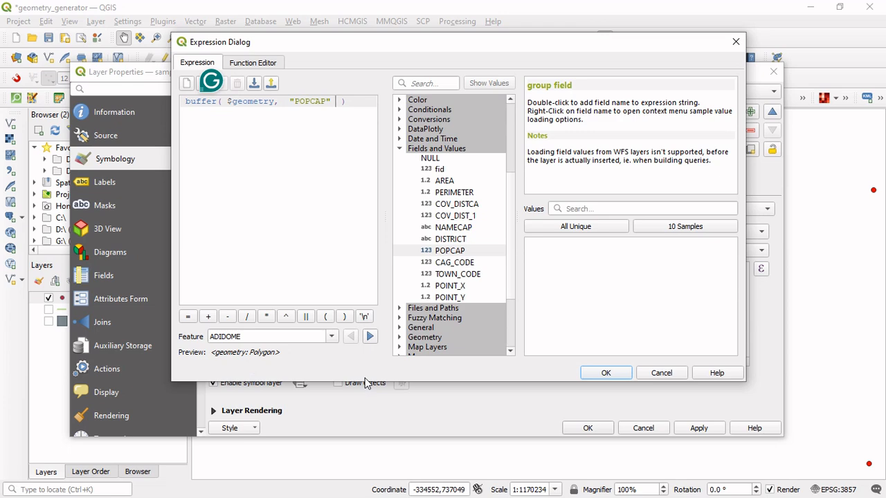
{"action": "left_click", "coordinate": [587, 374]}
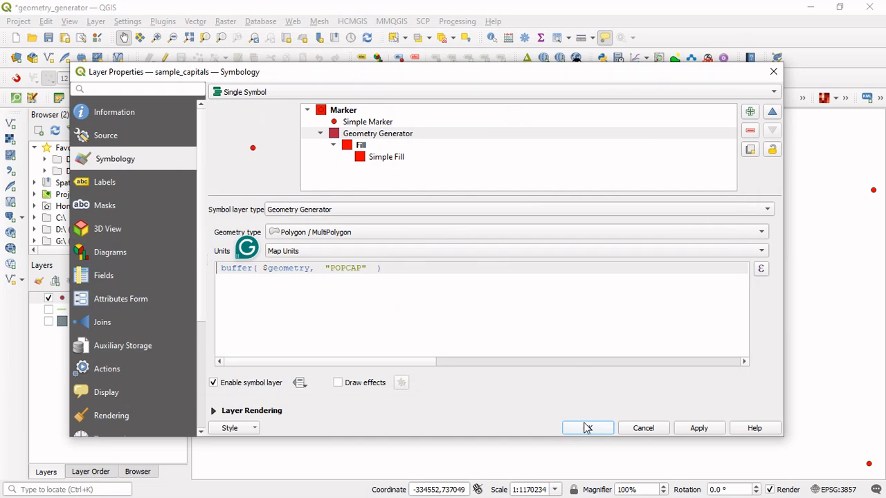
{"action": "left_click", "coordinate": [587, 428]}
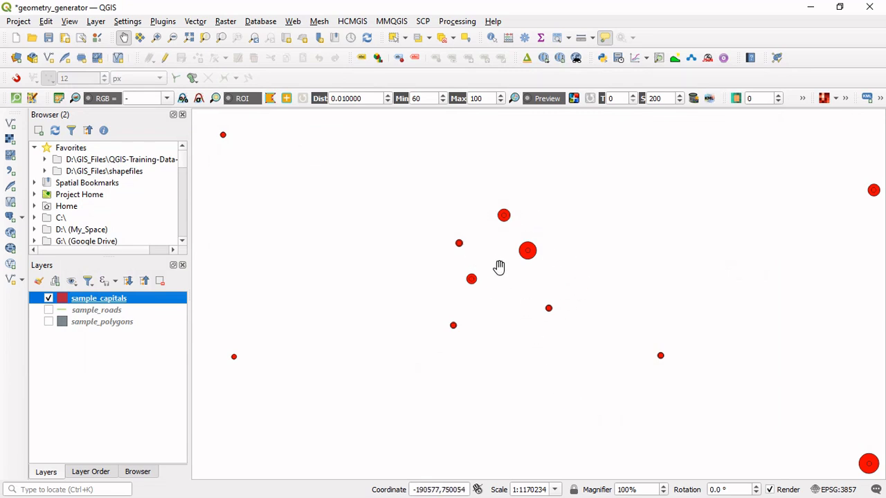
Change the geometry generator's Simple Fill on sample_capitals to the symbol layer type Outline: Simple Line and apply it.
{"action": "left_click_drag", "start_coordinate": [550, 276], "coordinate": [441, 247]}
{"action": "left_click_drag", "start_coordinate": [589, 378], "coordinate": [457, 267]}
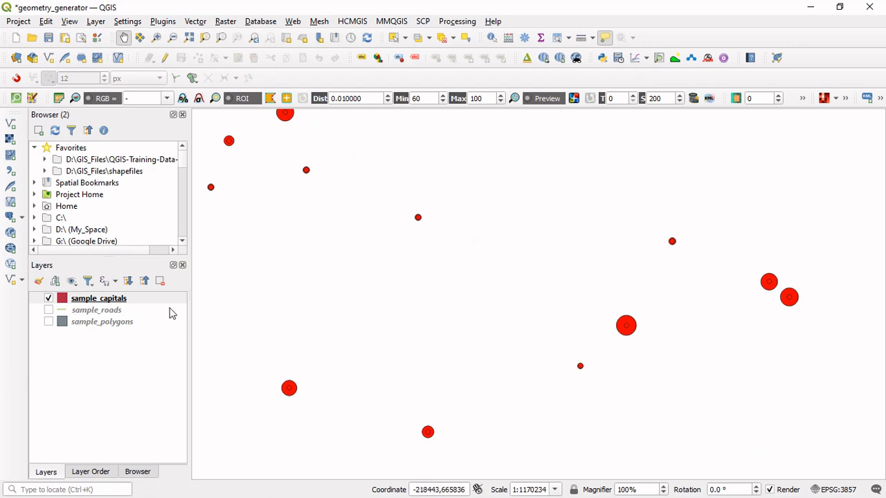
{"action": "right_click", "coordinate": [131, 299]}
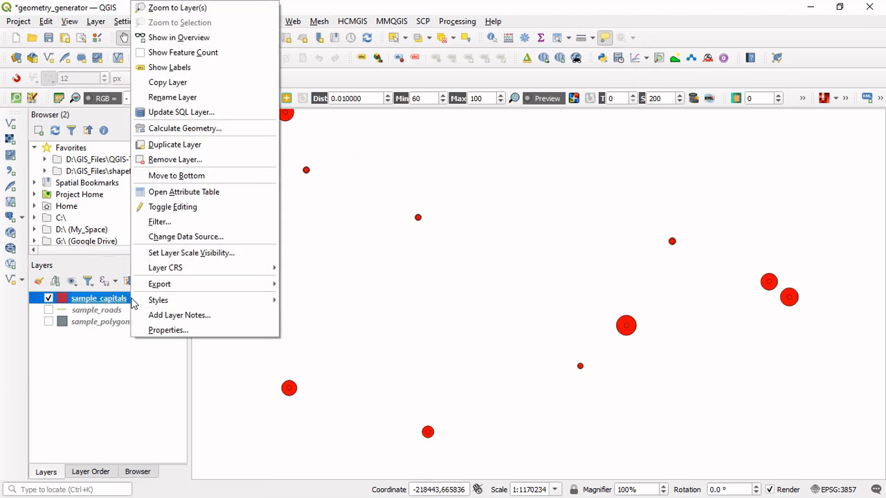
{"action": "left_click", "coordinate": [166, 331]}
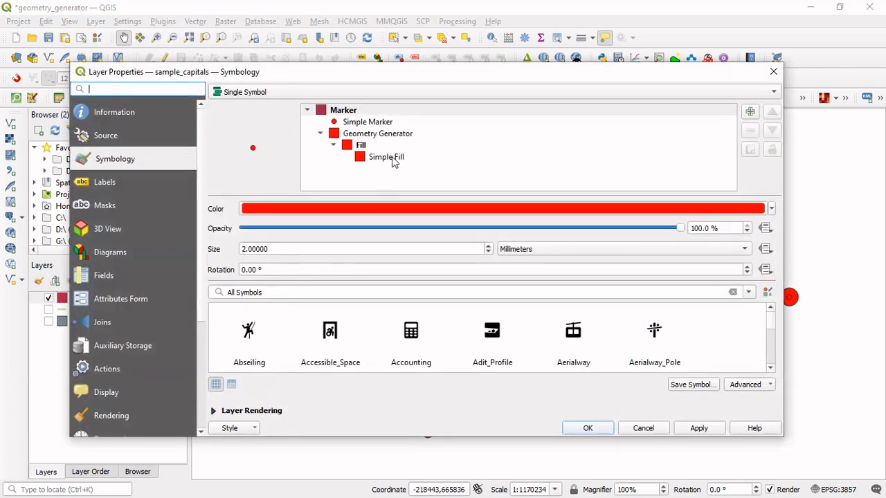
{"action": "left_click", "coordinate": [392, 158]}
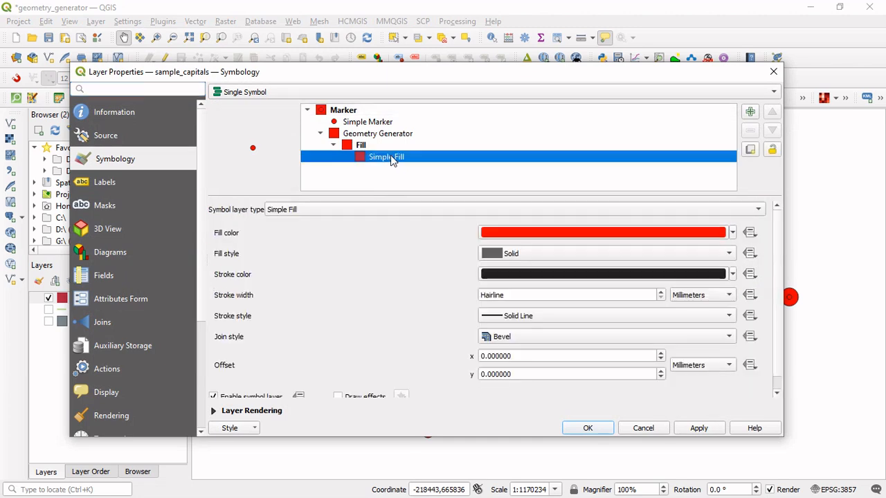
{"action": "left_click", "coordinate": [393, 208]}
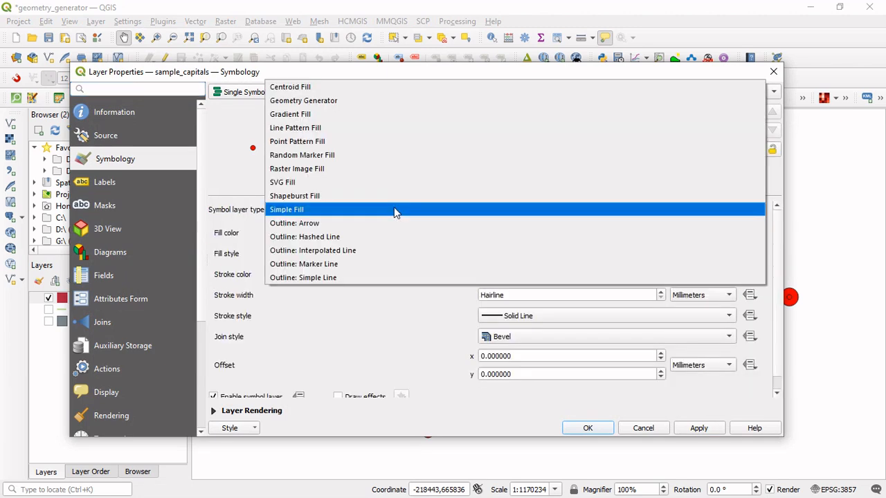
{"action": "left_click", "coordinate": [318, 279]}
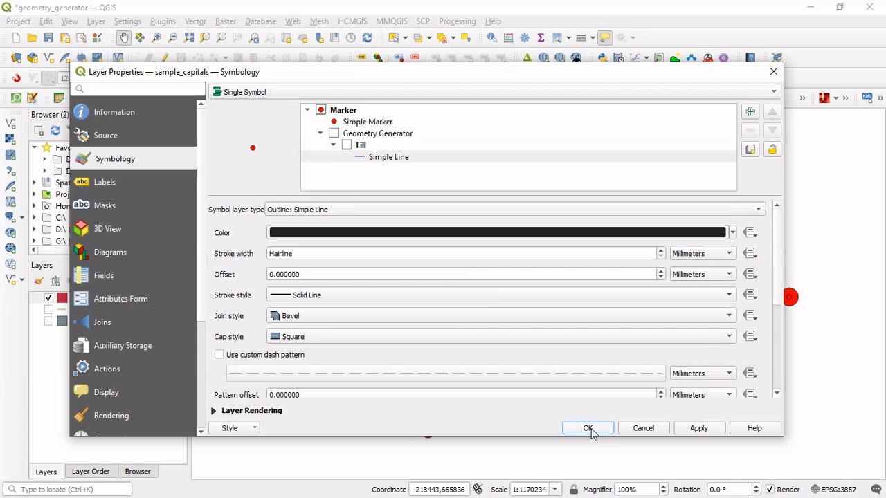
{"action": "left_click", "coordinate": [588, 428]}
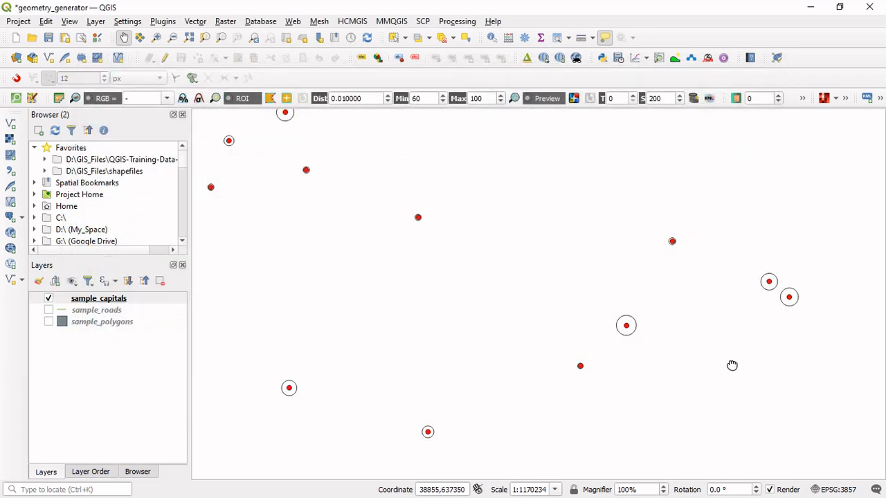
Multiply the buffer distance by 5 in the sample_capitals geometry generator, making it buffer( $geometry, "POPCAP" * 5 ), and apply it.
{"action": "left_click_drag", "start_coordinate": [732, 366], "coordinate": [697, 366]}
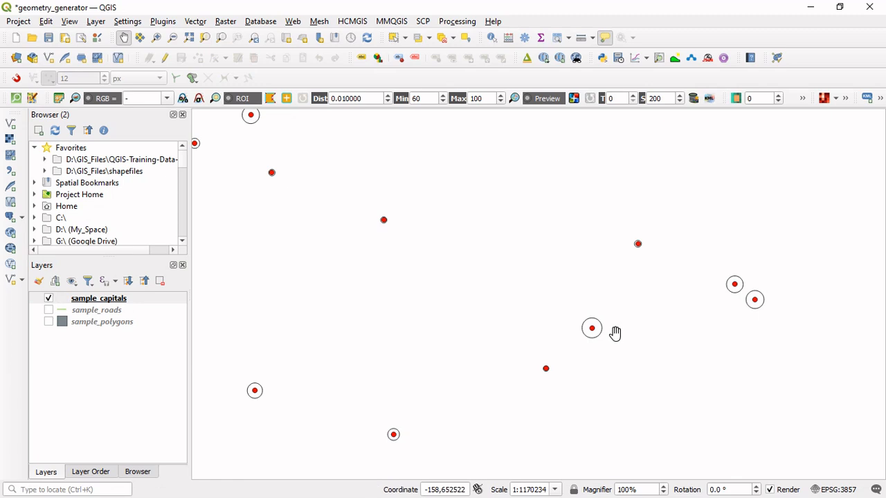
{"action": "left_click_drag", "start_coordinate": [488, 311], "coordinate": [574, 380]}
{"action": "left_click_drag", "start_coordinate": [418, 274], "coordinate": [487, 332]}
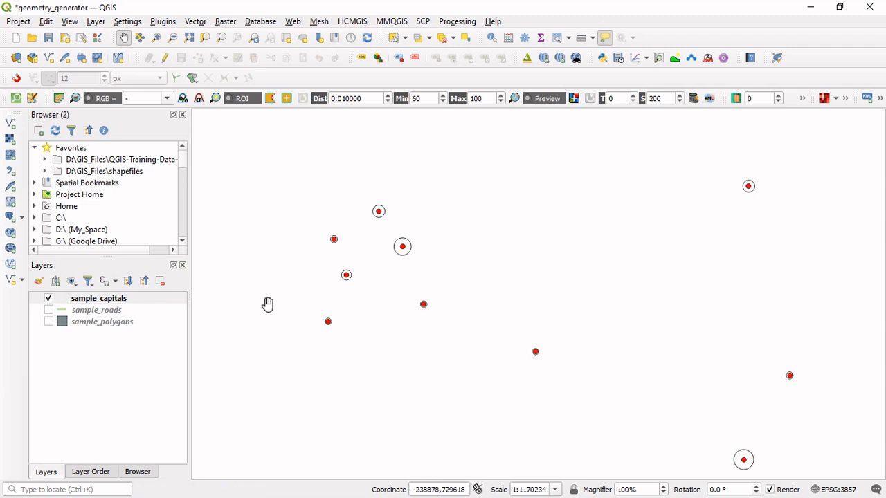
{"action": "right_click", "coordinate": [127, 302]}
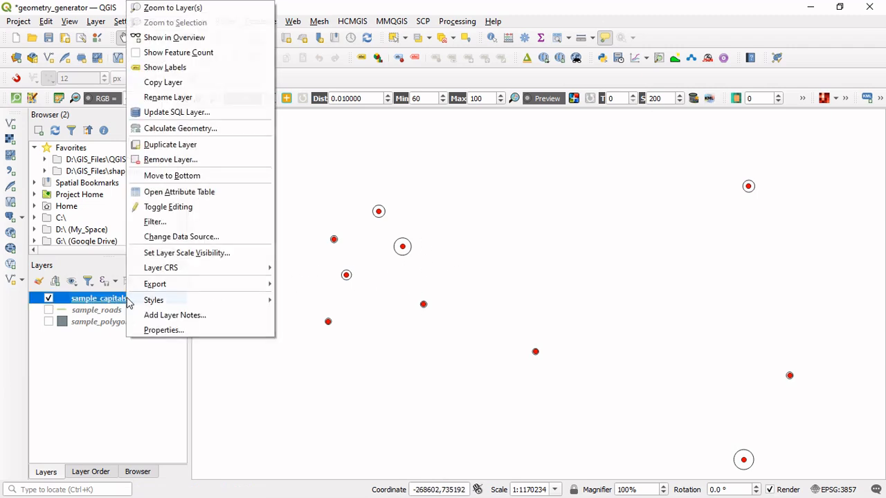
{"action": "left_click", "coordinate": [164, 330]}
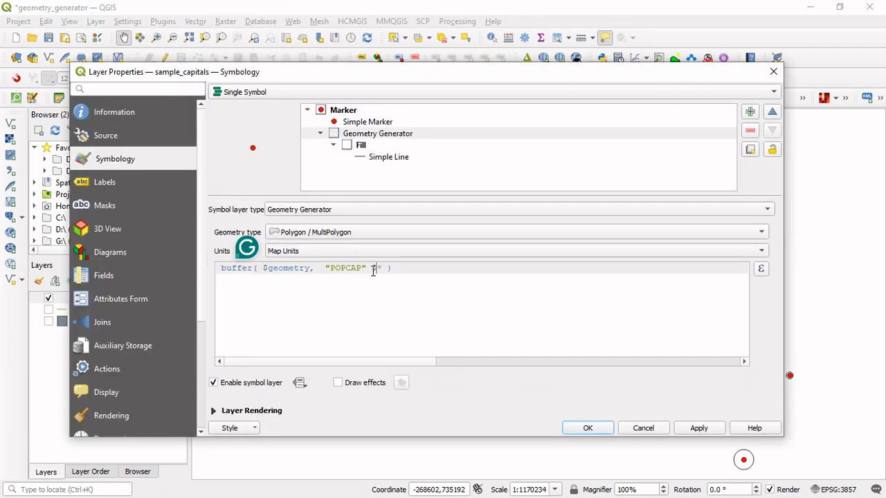
{"action": "key", "text": "BackSpace"}
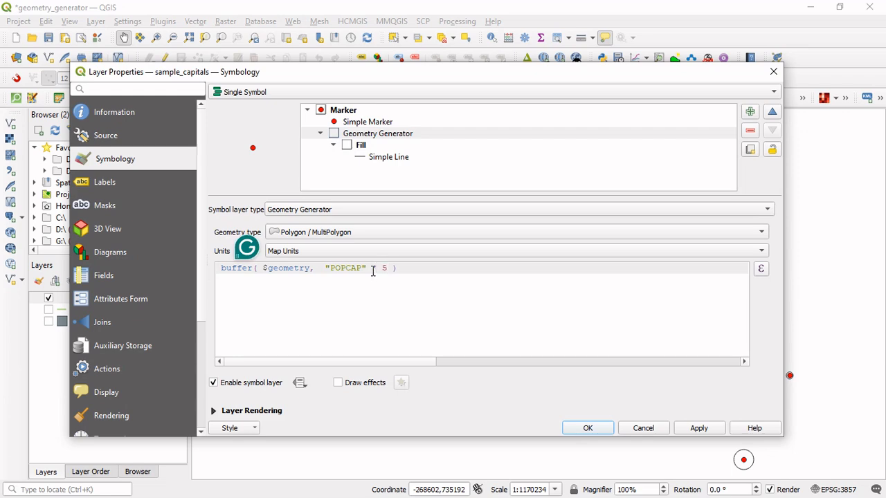
{"action": "left_click", "coordinate": [575, 431]}
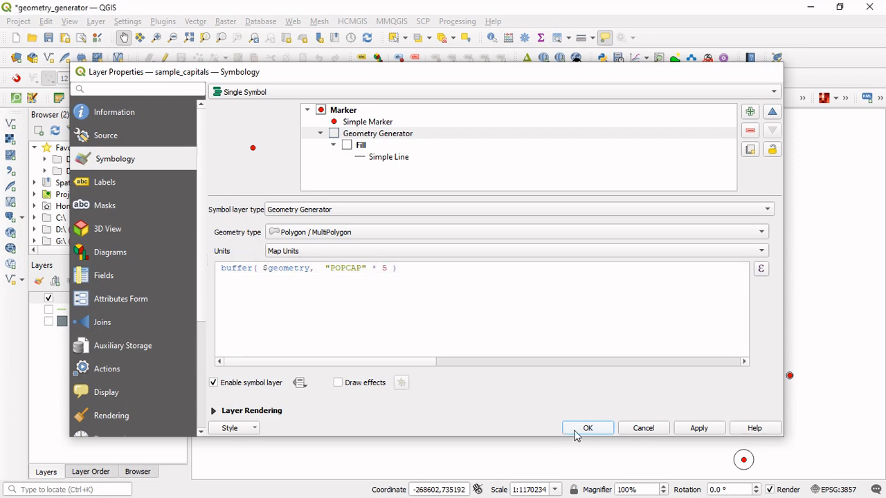
{"action": "left_click_drag", "start_coordinate": [631, 402], "coordinate": [579, 358]}
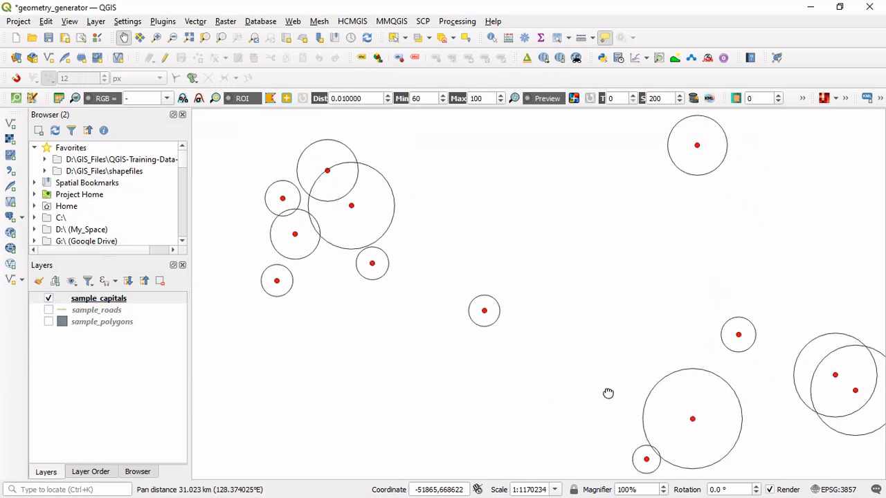
{"action": "left_click_drag", "start_coordinate": [609, 392], "coordinate": [591, 346]}
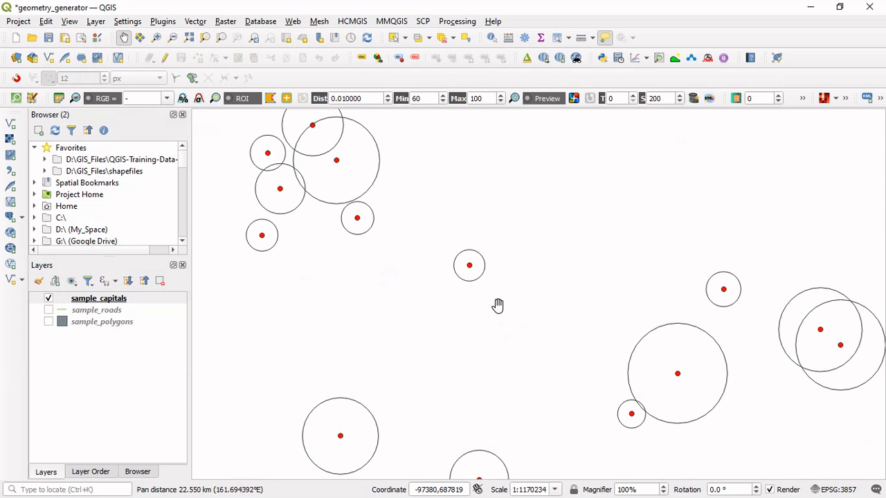
{"action": "left_click_drag", "start_coordinate": [498, 307], "coordinate": [607, 414]}
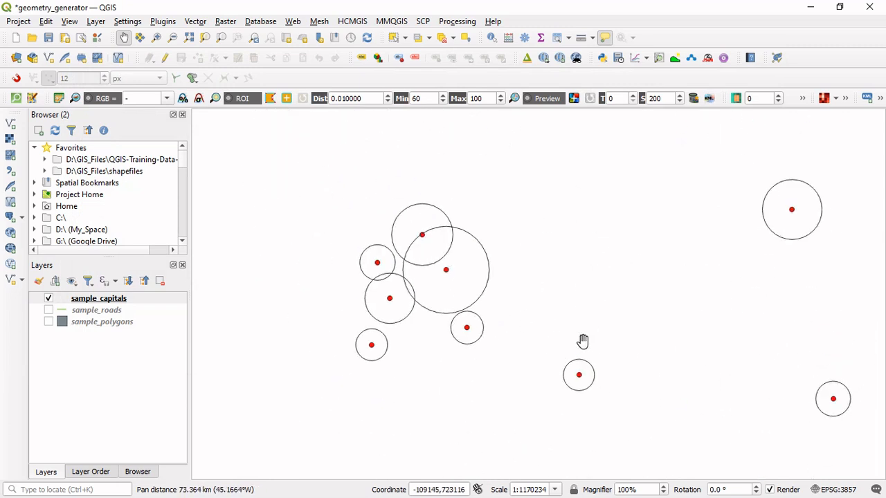
{"action": "left_click_drag", "start_coordinate": [584, 339], "coordinate": [559, 400]}
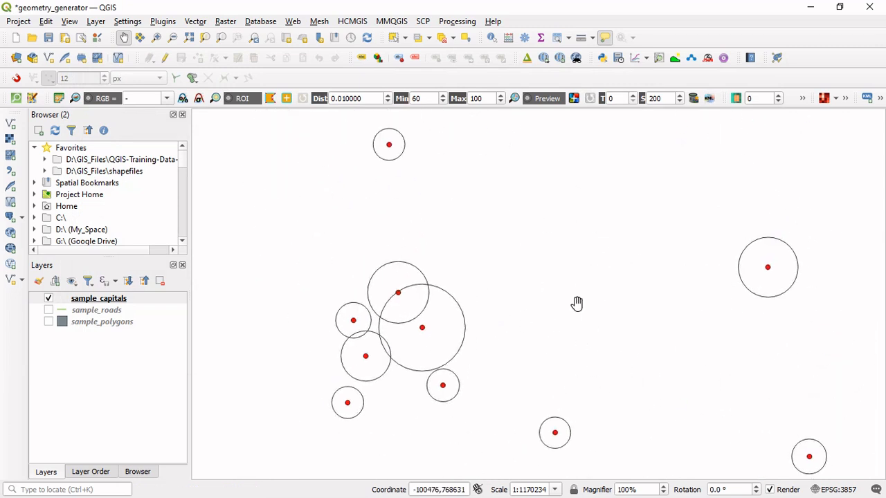